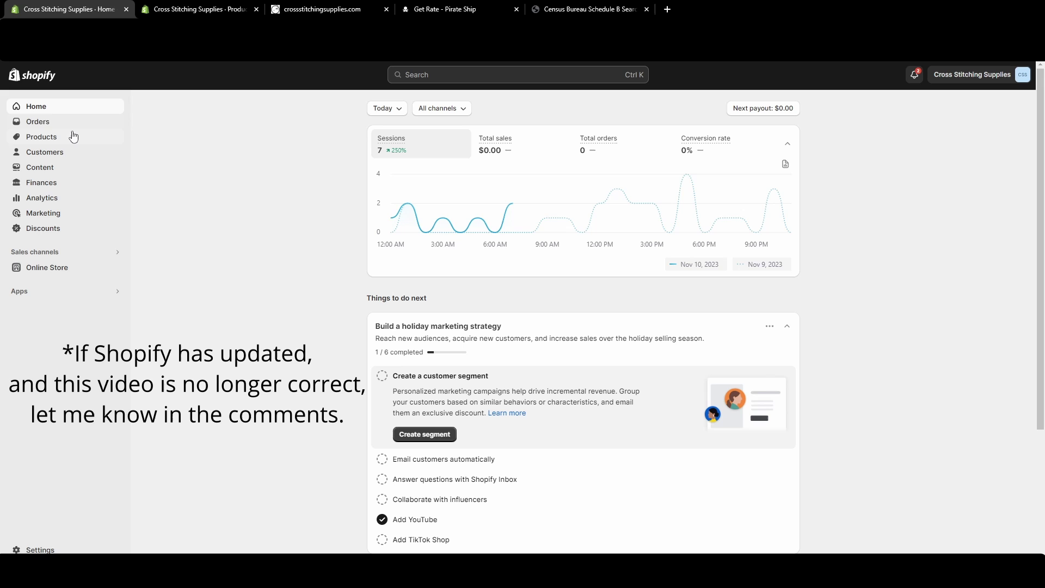
Open Red Anchor Thread from Products and reveal its empty origin and HS code customs fields.
{"action": "left_click", "coordinate": [53, 143]}
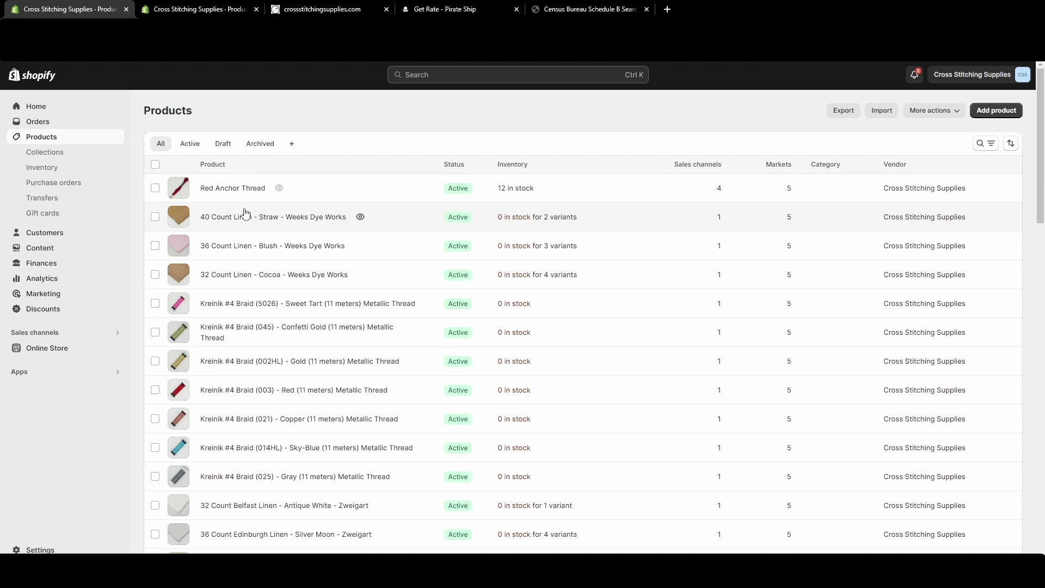
{"action": "left_click", "coordinate": [246, 191]}
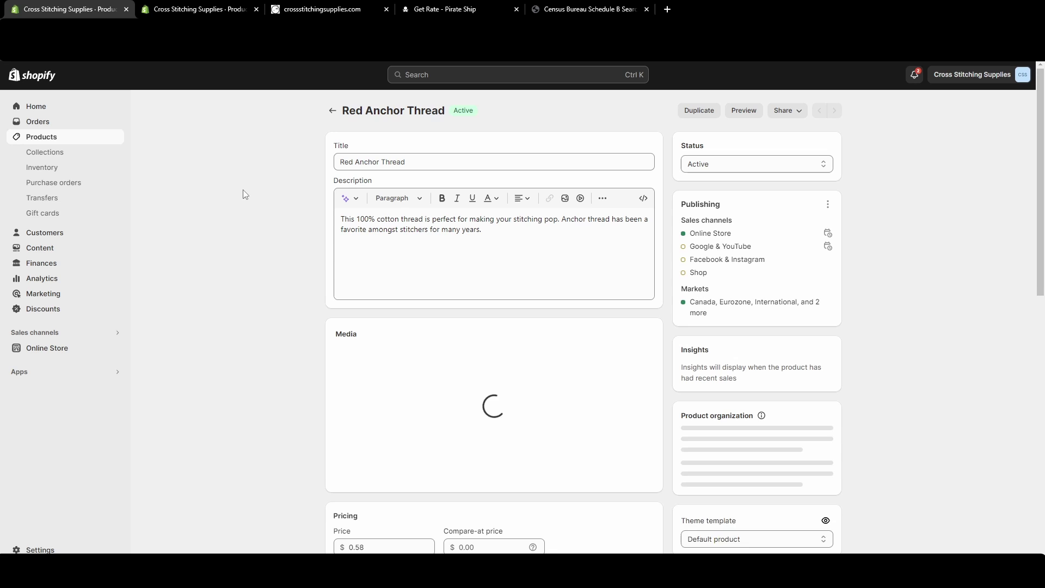
{"action": "scroll", "coordinate": [435, 197], "scroll_direction": "down", "scroll_amount": 7}
{"action": "scroll", "coordinate": [435, 197], "scroll_direction": "down", "scroll_amount": 3}
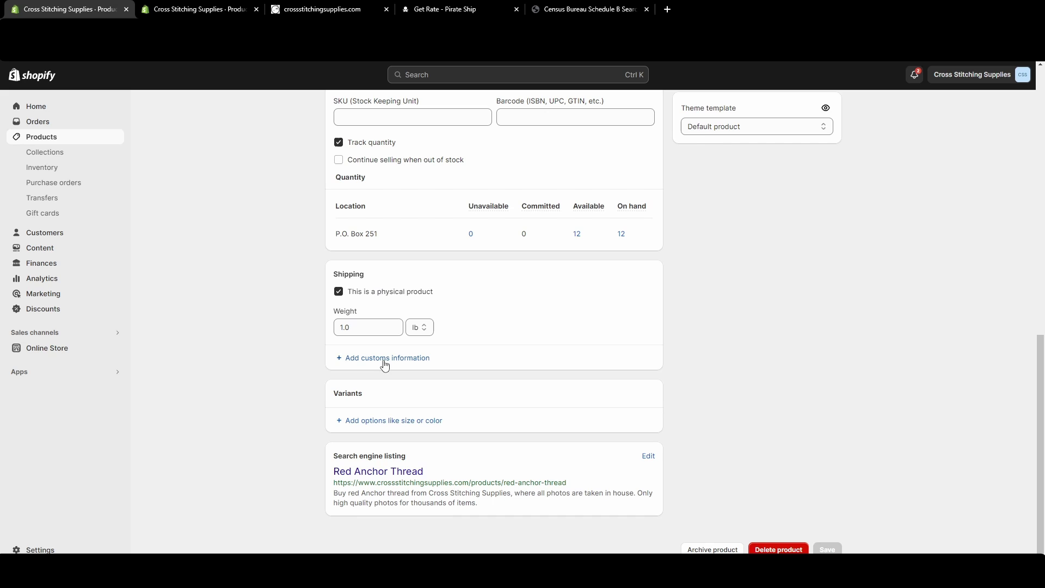
{"action": "left_click", "coordinate": [363, 359]}
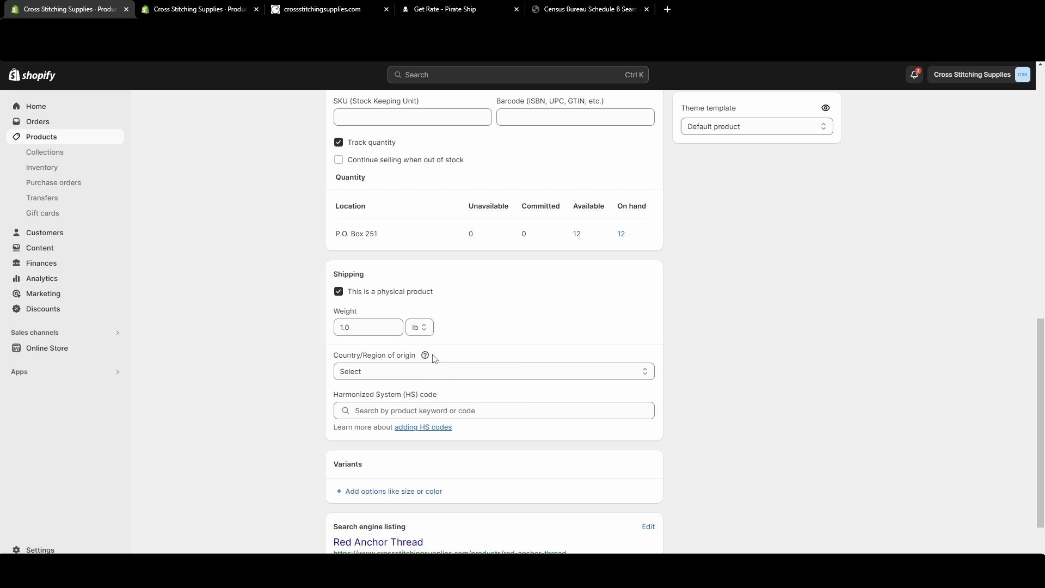
{"action": "mouse_move", "coordinate": [425, 357]}
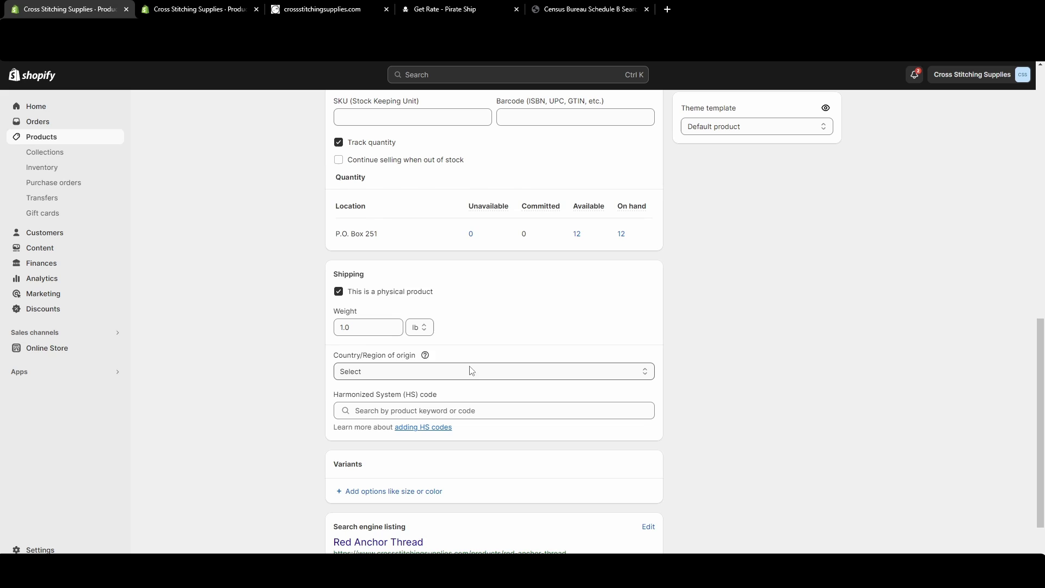
{"action": "left_click", "coordinate": [472, 371]}
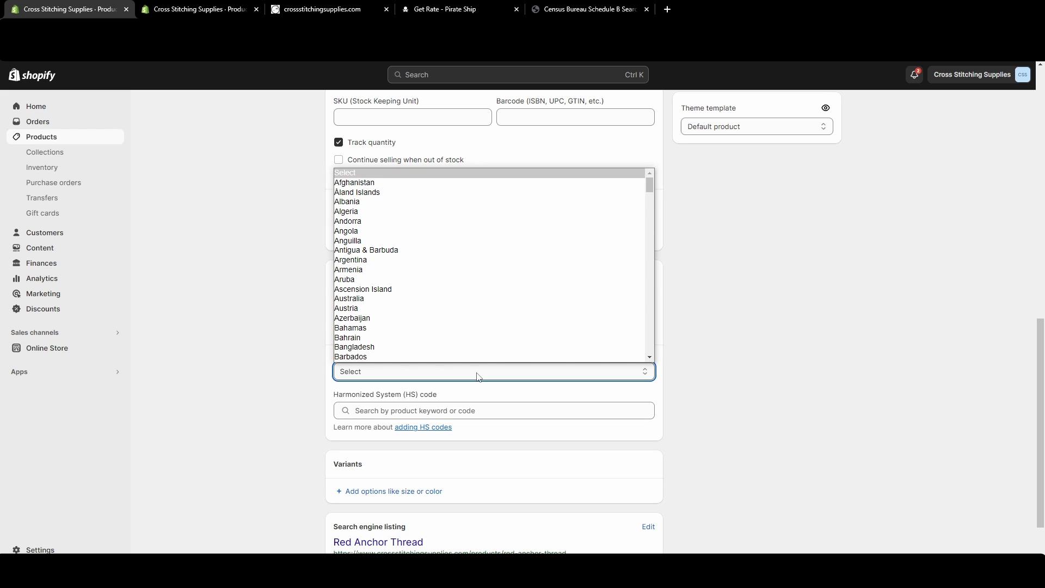
{"action": "left_click", "coordinate": [477, 375]}
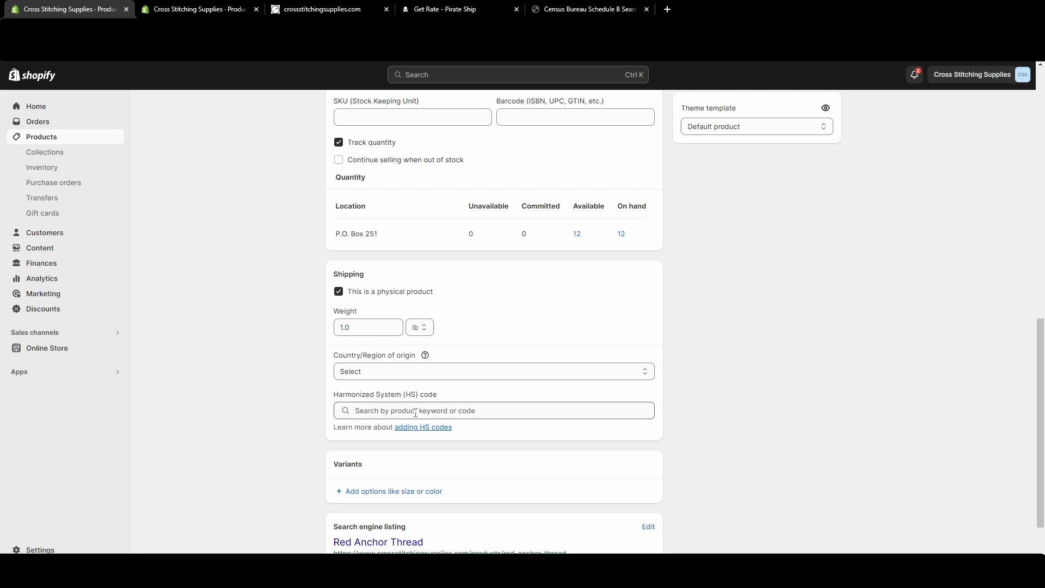
{"action": "left_click", "coordinate": [470, 412]}
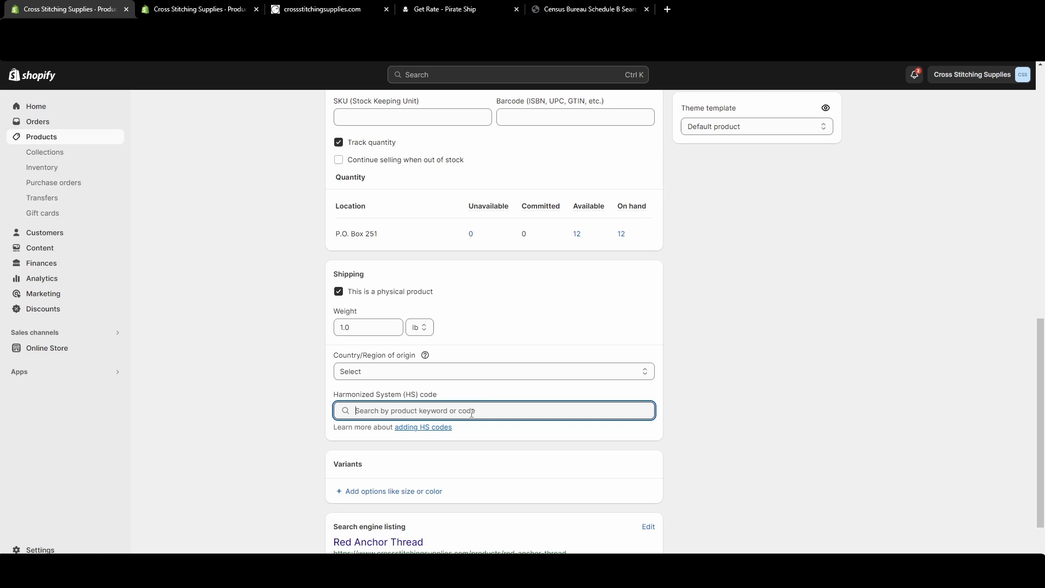
Search HS codes for 'shirt', open the adding-HS-codes help article, and pick 6206.10 silk shirts.
{"action": "type", "text": "shirt"}
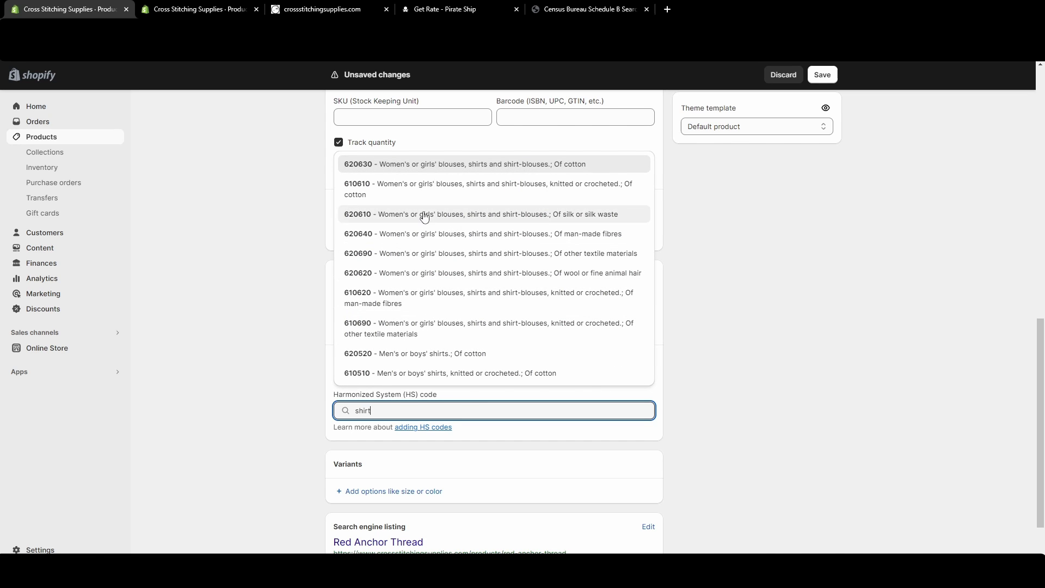
{"action": "scroll", "coordinate": [486, 294], "scroll_direction": "down", "scroll_amount": 1}
{"action": "scroll", "coordinate": [486, 293], "scroll_direction": "up", "scroll_amount": 3}
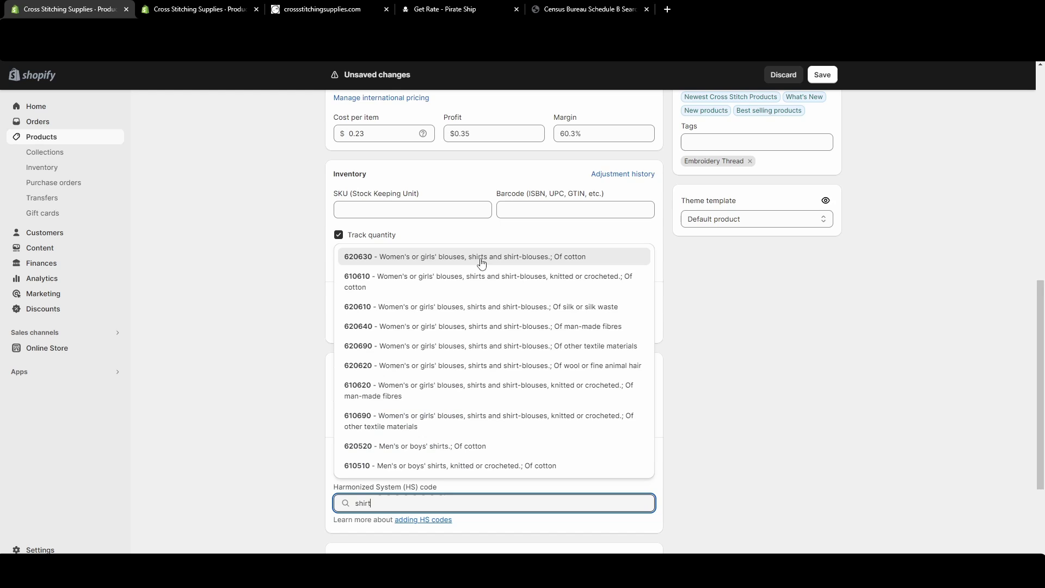
{"action": "scroll", "coordinate": [473, 327], "scroll_direction": "down", "scroll_amount": 2}
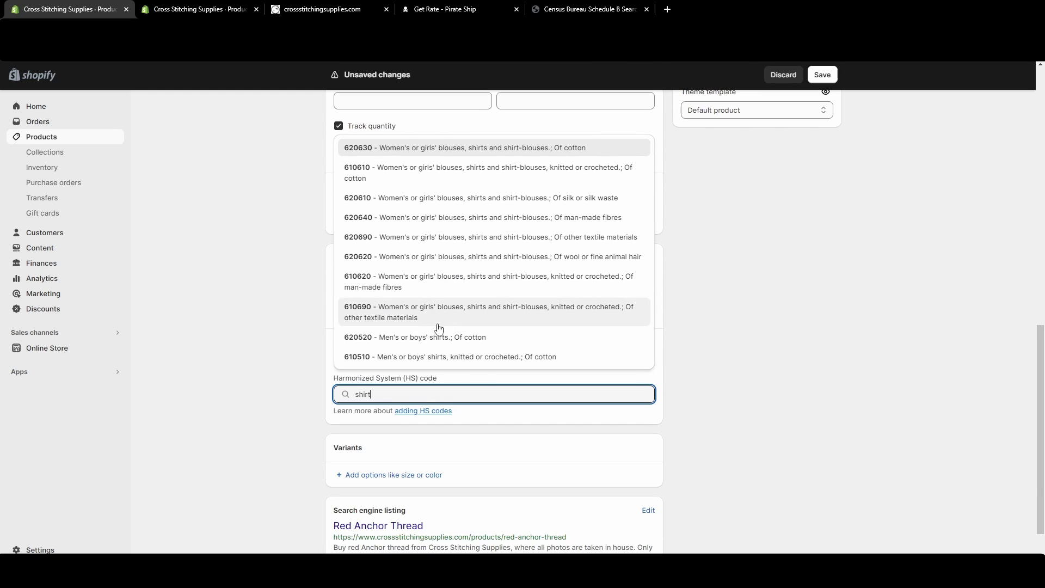
{"action": "left_click", "coordinate": [292, 408]}
{"action": "left_click", "coordinate": [360, 395]}
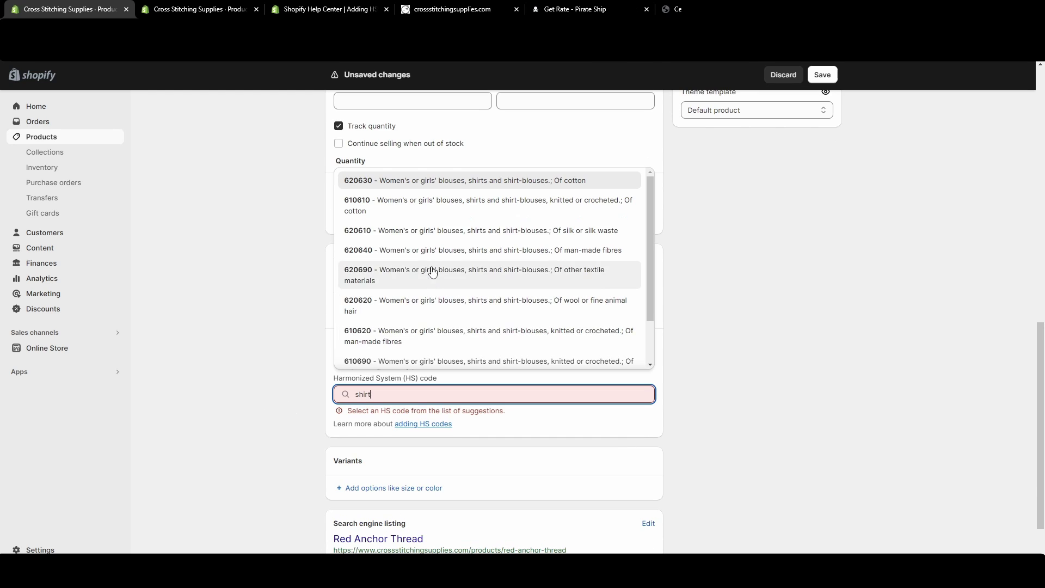
{"action": "left_click", "coordinate": [422, 240]}
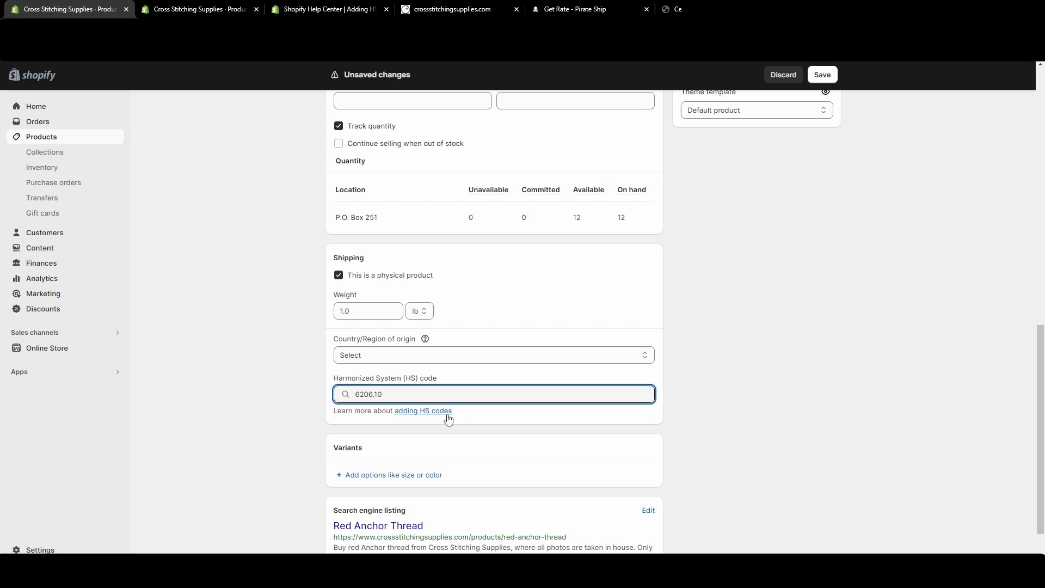
Read the 'Adding HS codes to your products' help article down to its label-purchase steps.
{"action": "left_click", "coordinate": [312, 12]}
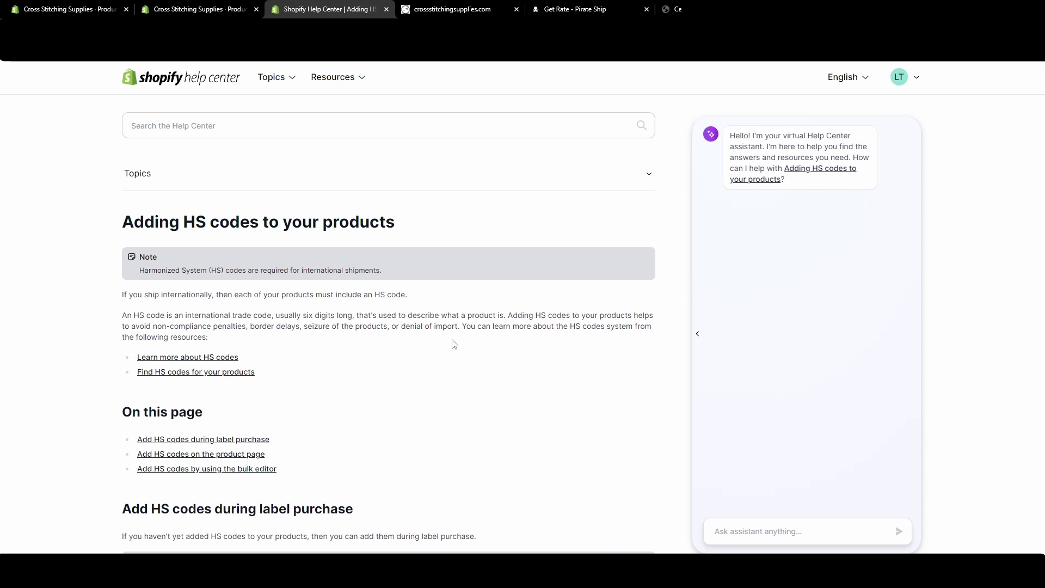
{"action": "scroll", "coordinate": [327, 347], "scroll_direction": "down", "scroll_amount": 3}
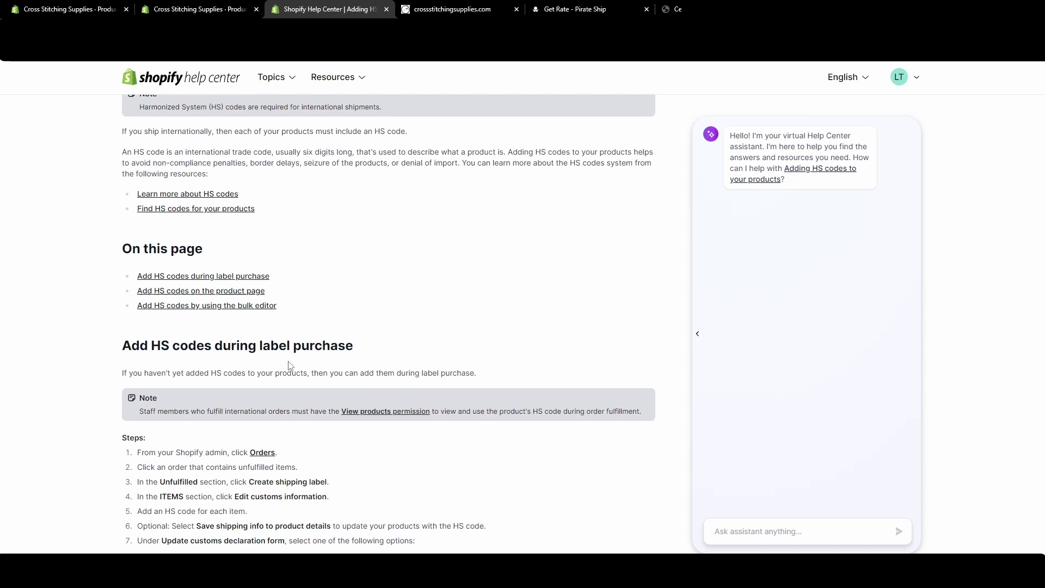
Return to the Red Anchor Thread editor and dismiss the HS code suggestion popup.
{"action": "left_click", "coordinate": [87, 8]}
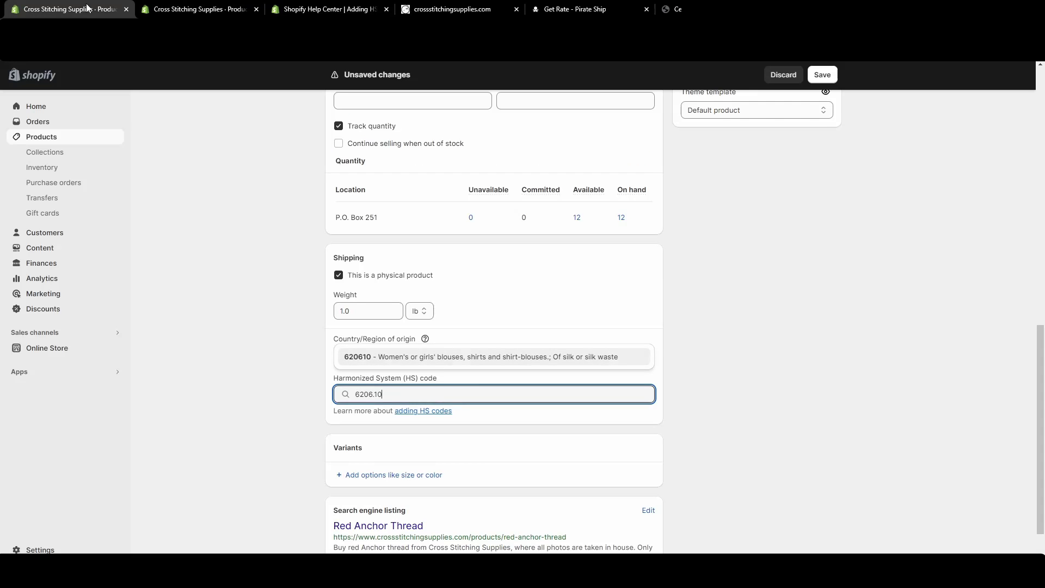
{"action": "left_click", "coordinate": [274, 342]}
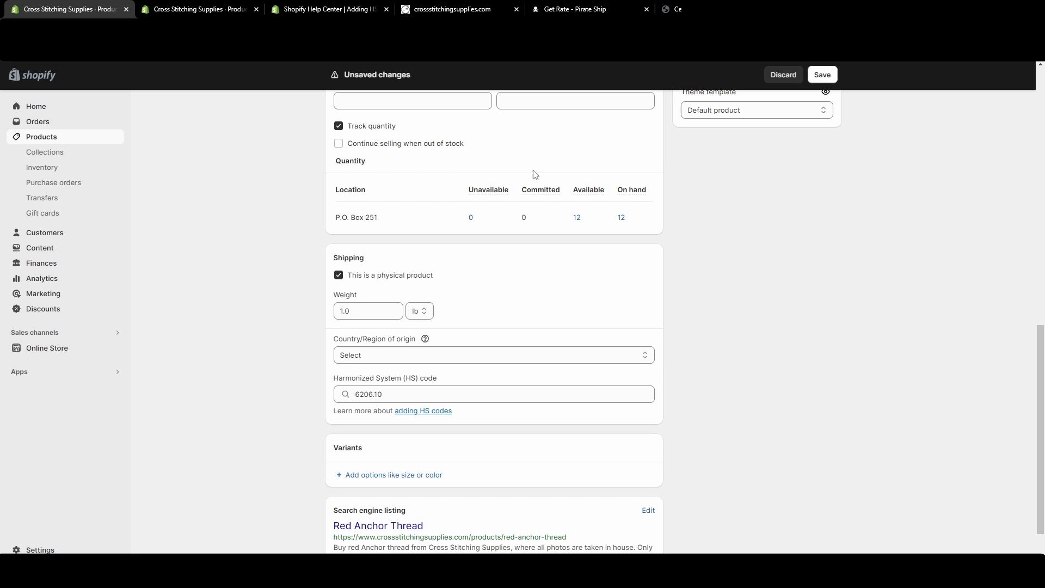
Review the Pirate Ship label form and step through line item #1's description, quantity and value fields.
{"action": "mouse_move", "coordinate": [596, 192]}
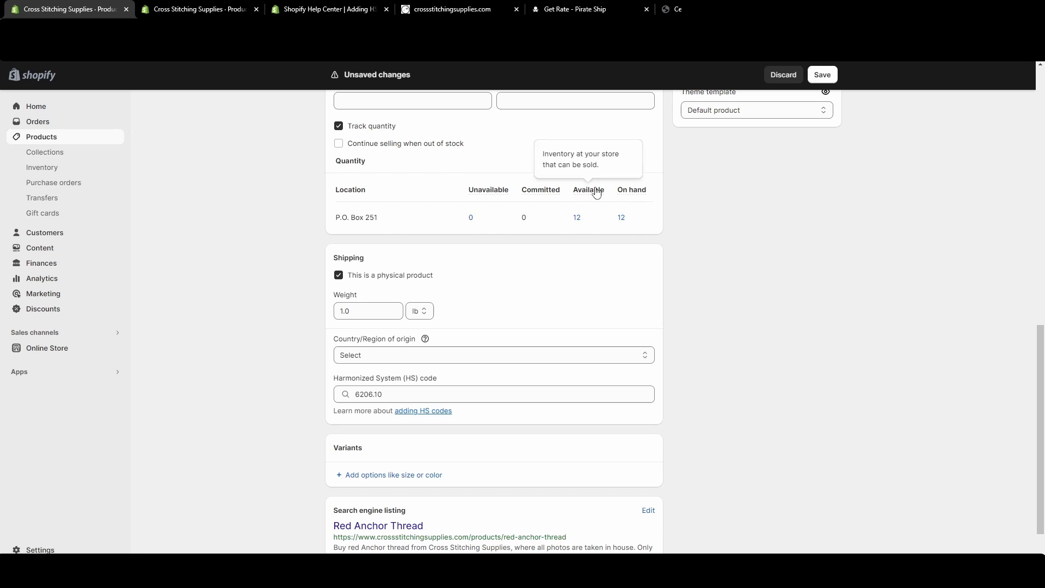
{"action": "left_click", "coordinate": [573, 9]}
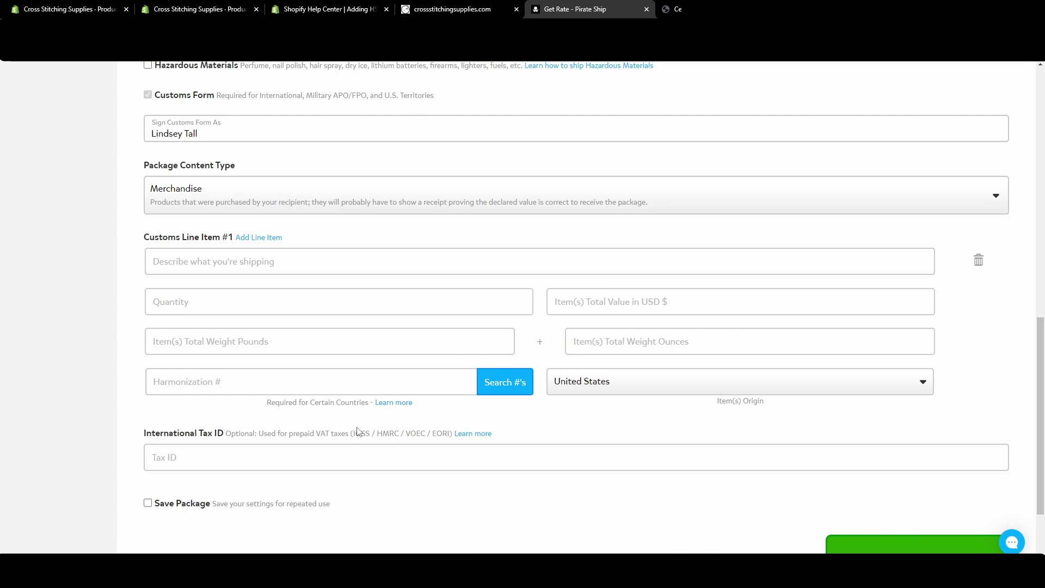
{"action": "scroll", "coordinate": [306, 411], "scroll_direction": "up", "scroll_amount": 10}
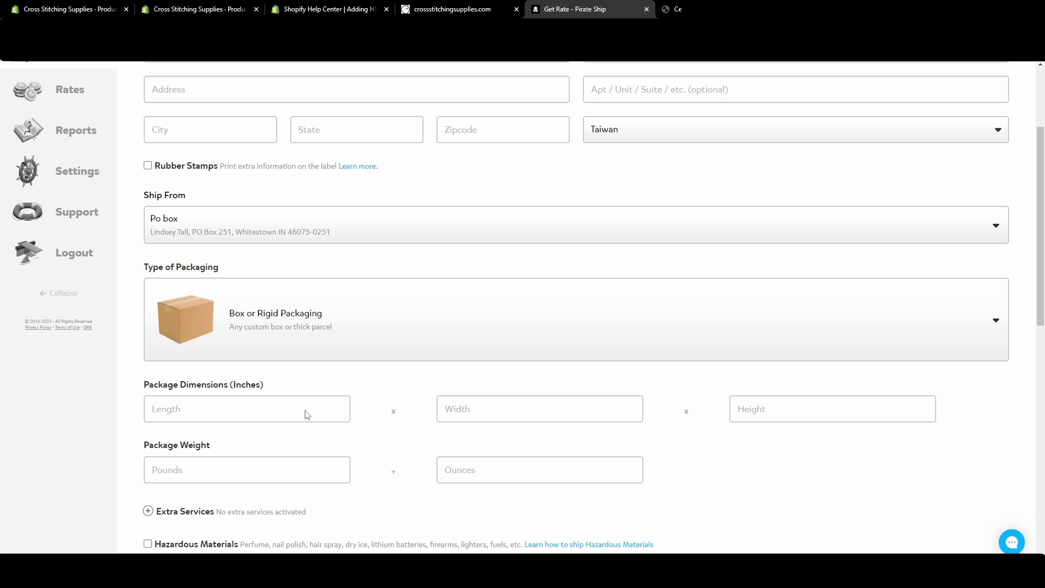
{"action": "scroll", "coordinate": [306, 411], "scroll_direction": "up", "scroll_amount": 2}
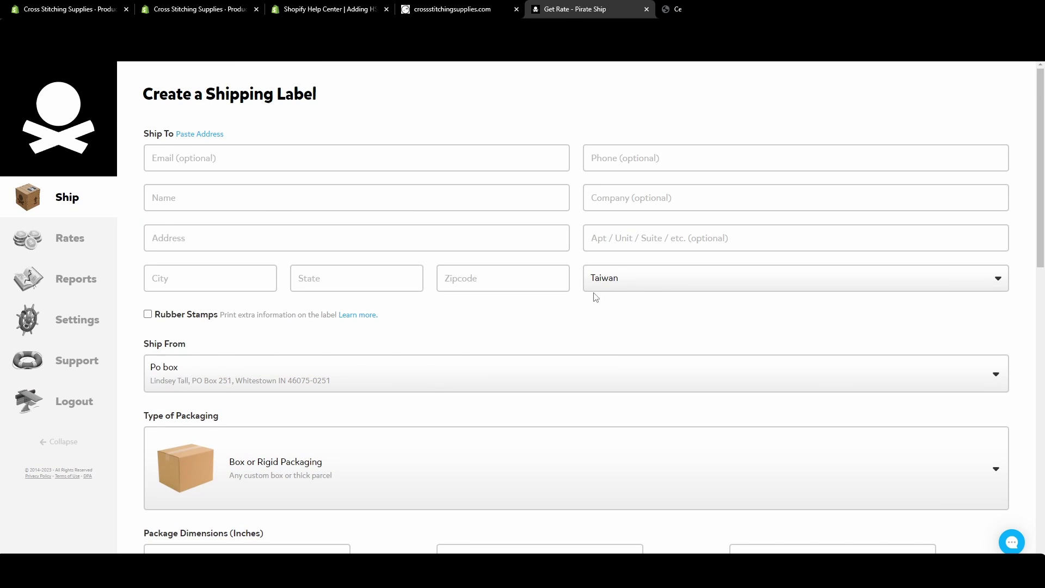
{"action": "scroll", "coordinate": [471, 355], "scroll_direction": "down", "scroll_amount": 4}
{"action": "scroll", "coordinate": [390, 313], "scroll_direction": "down", "scroll_amount": 9}
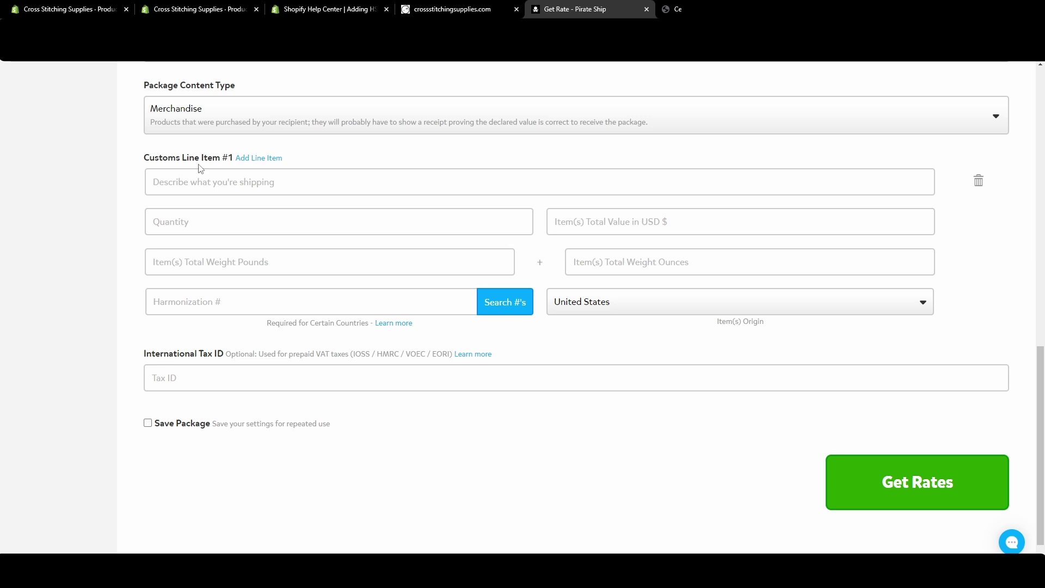
{"action": "left_click", "coordinate": [268, 186]}
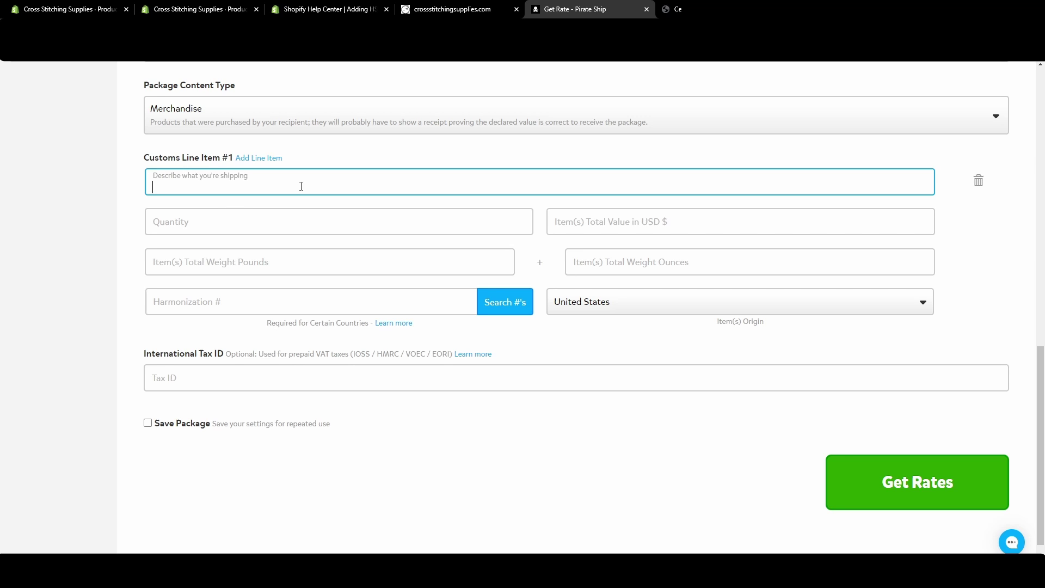
{"action": "left_click", "coordinate": [338, 226]}
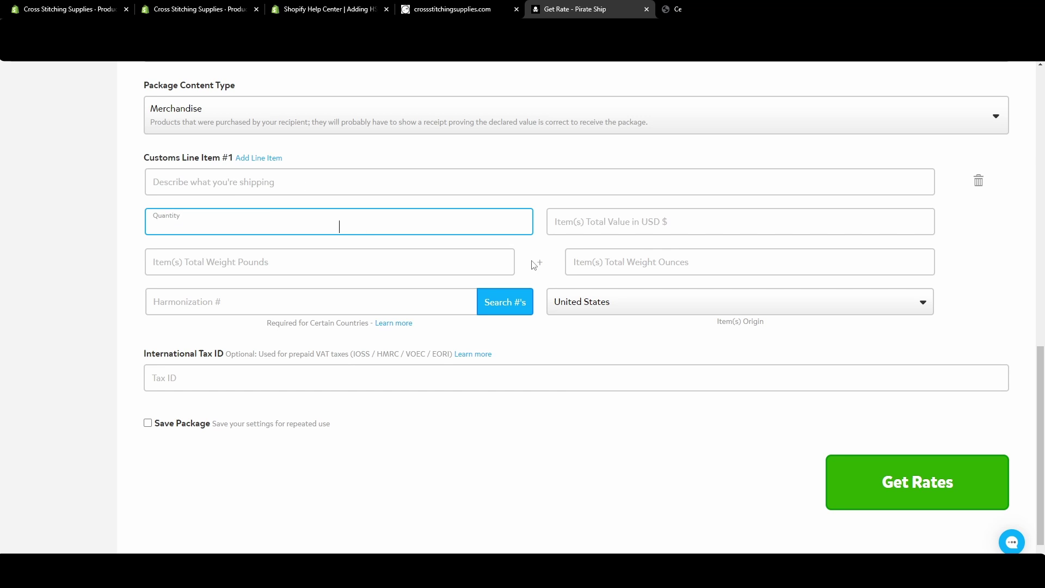
{"action": "left_click", "coordinate": [692, 223]}
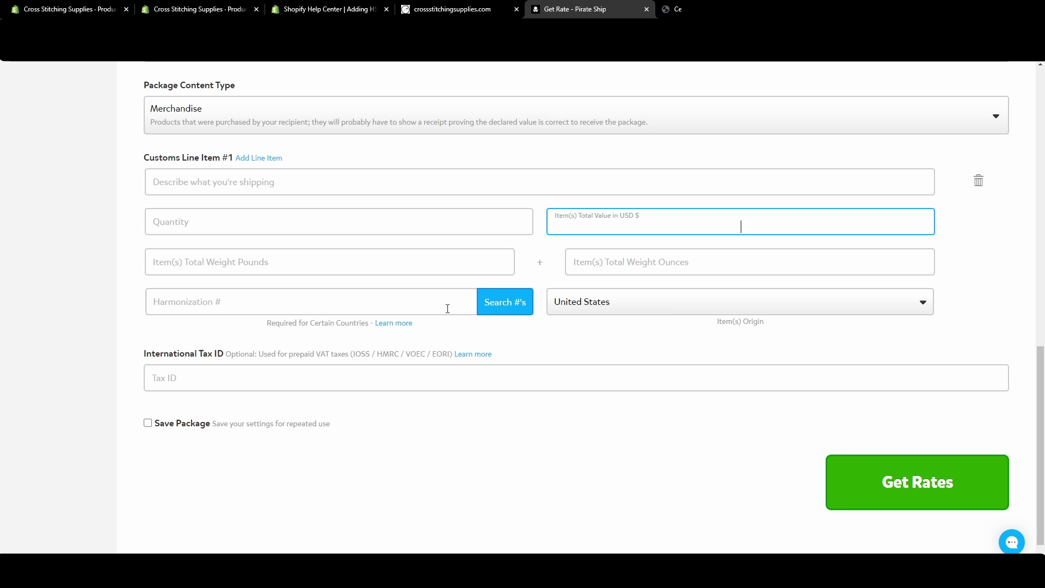
Look up 'shirt' in the Schedule B Search Engine and run its classification.
{"action": "left_click", "coordinate": [504, 308]}
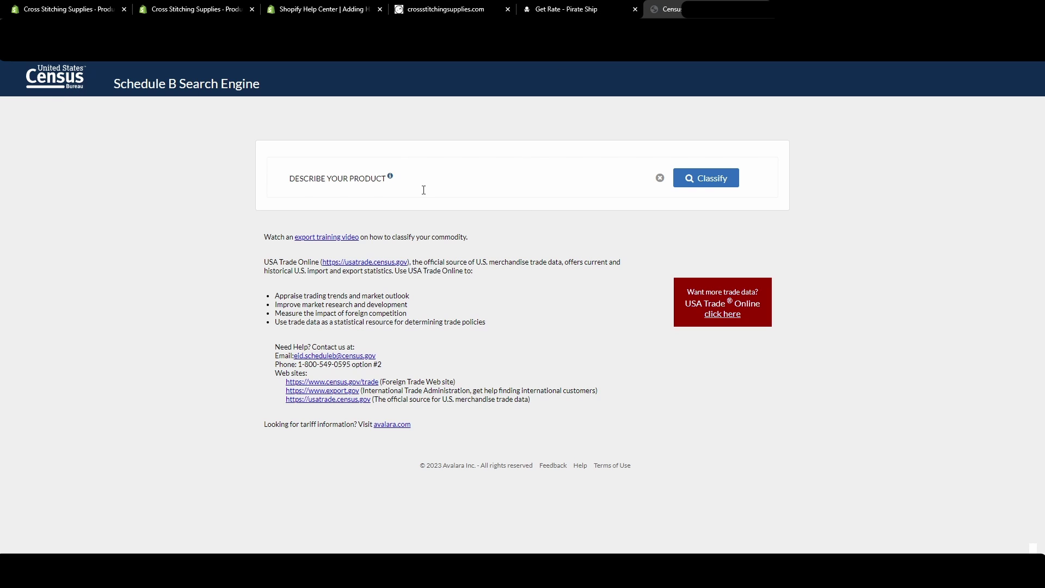
{"action": "type", "text": "hirt"}
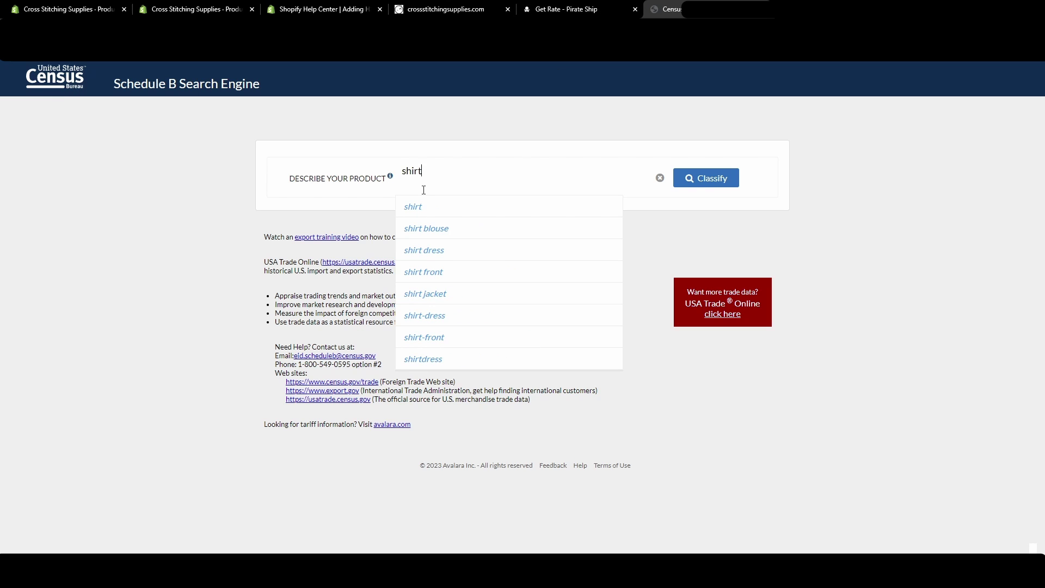
{"action": "left_click", "coordinate": [611, 207]}
{"action": "left_click", "coordinate": [702, 180]}
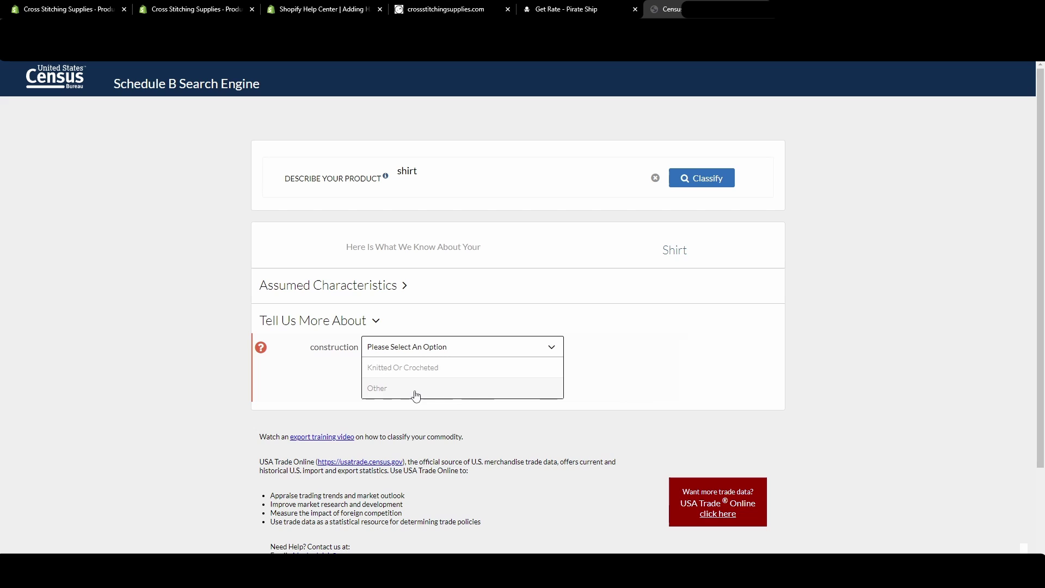
Answer Other for both construction and gender or life stage, leaving composition unanswered.
{"action": "left_click", "coordinate": [433, 388]}
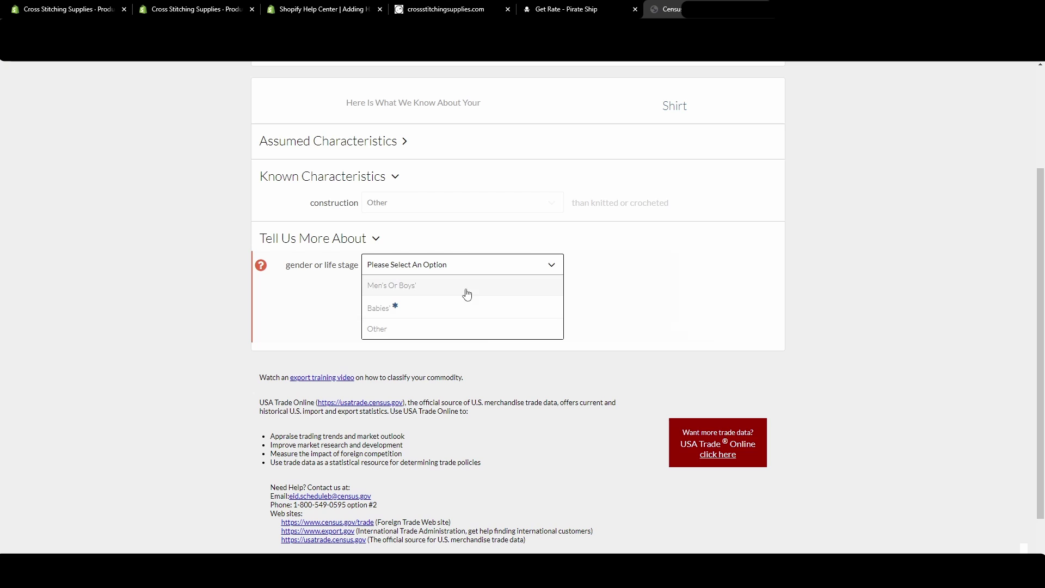
{"action": "scroll", "coordinate": [433, 277], "scroll_direction": "down", "scroll_amount": 1}
{"action": "left_click", "coordinate": [399, 325]}
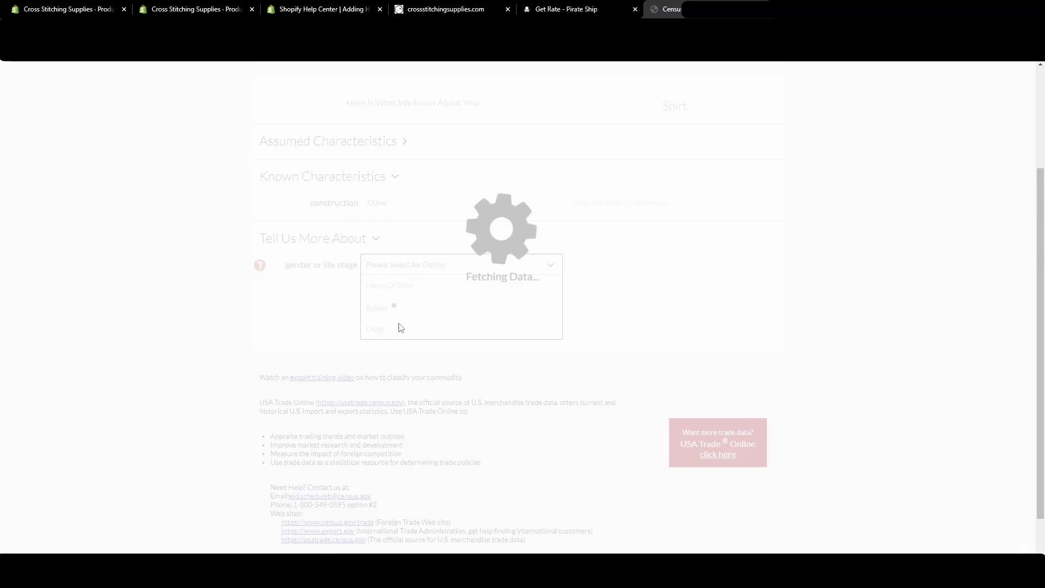
{"action": "scroll", "coordinate": [430, 234], "scroll_direction": "up", "scroll_amount": 1}
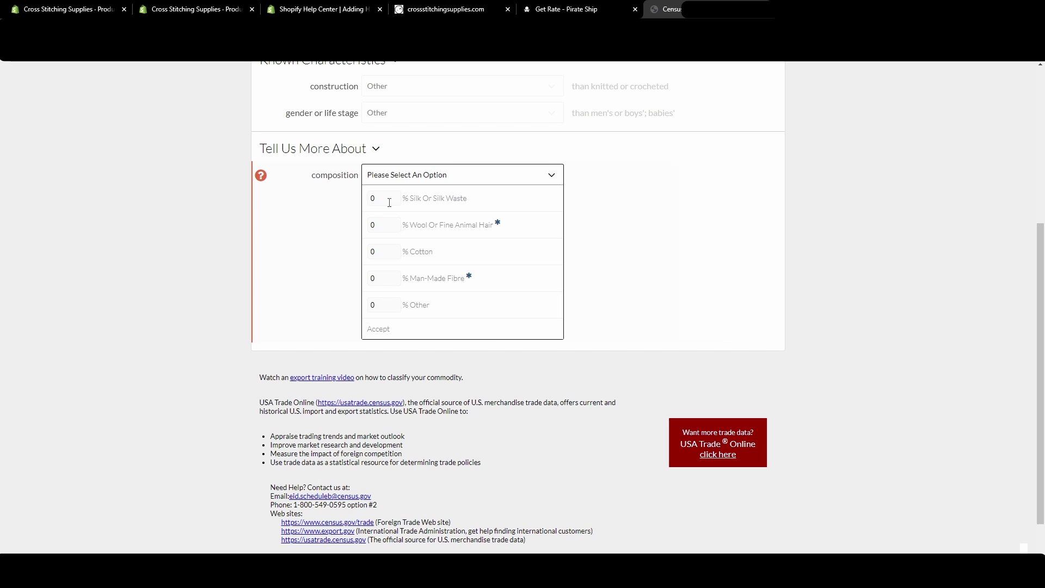
{"action": "scroll", "coordinate": [460, 236], "scroll_direction": "up", "scroll_amount": 2}
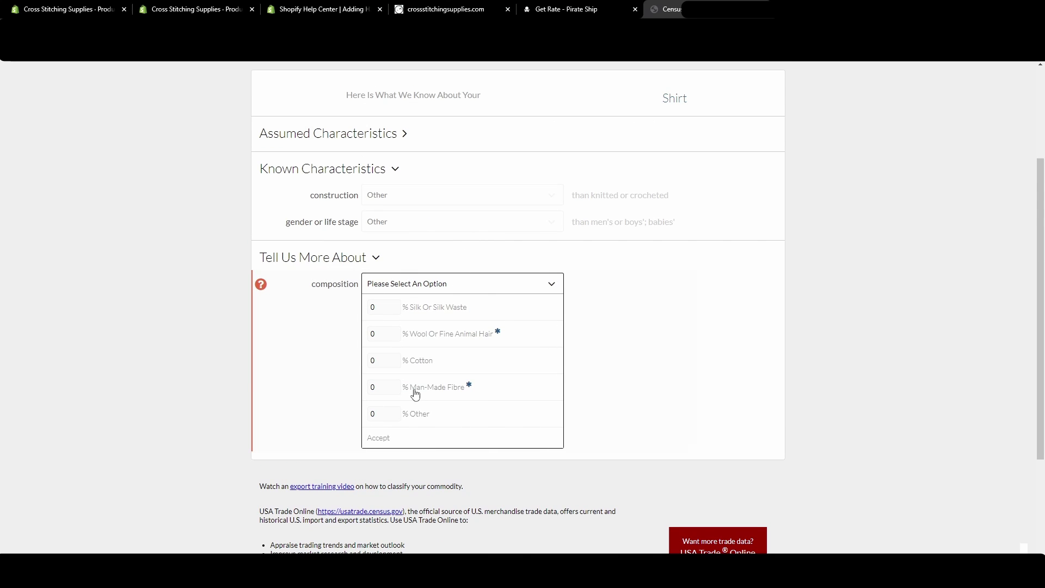
{"action": "left_click", "coordinate": [523, 278]}
{"action": "scroll", "coordinate": [408, 288], "scroll_direction": "up", "scroll_amount": 1}
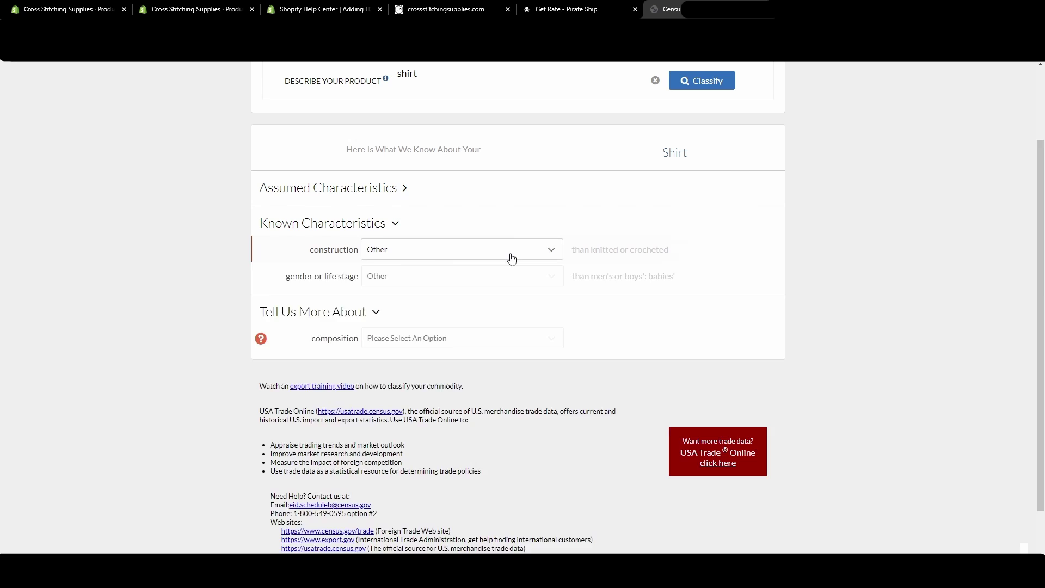
{"action": "left_click", "coordinate": [509, 255]}
{"action": "left_click", "coordinate": [493, 280]}
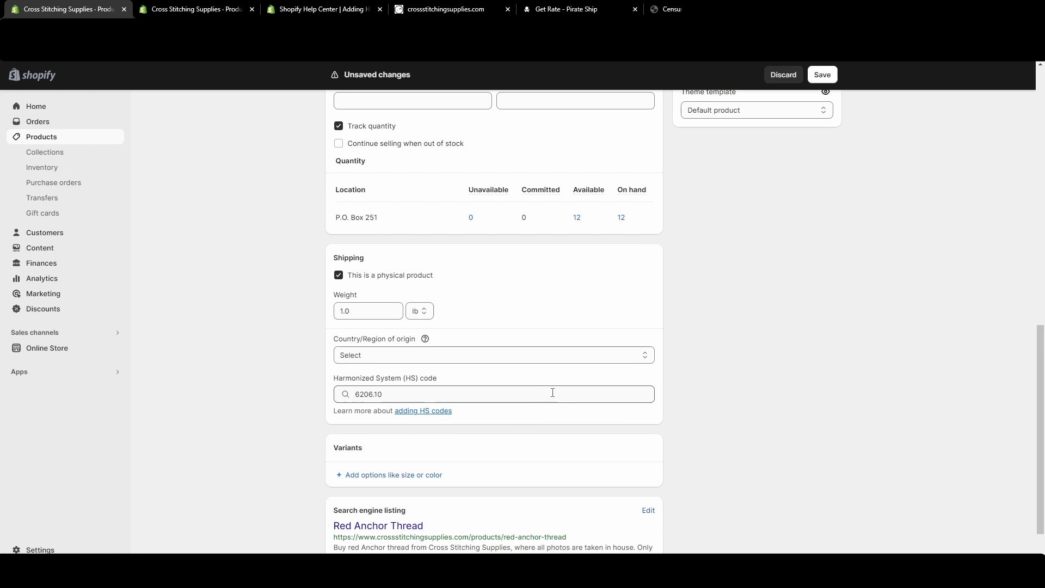
Glance at the Schedule B classification page, then return to the Red Anchor Thread product.
{"action": "left_click", "coordinate": [665, 10]}
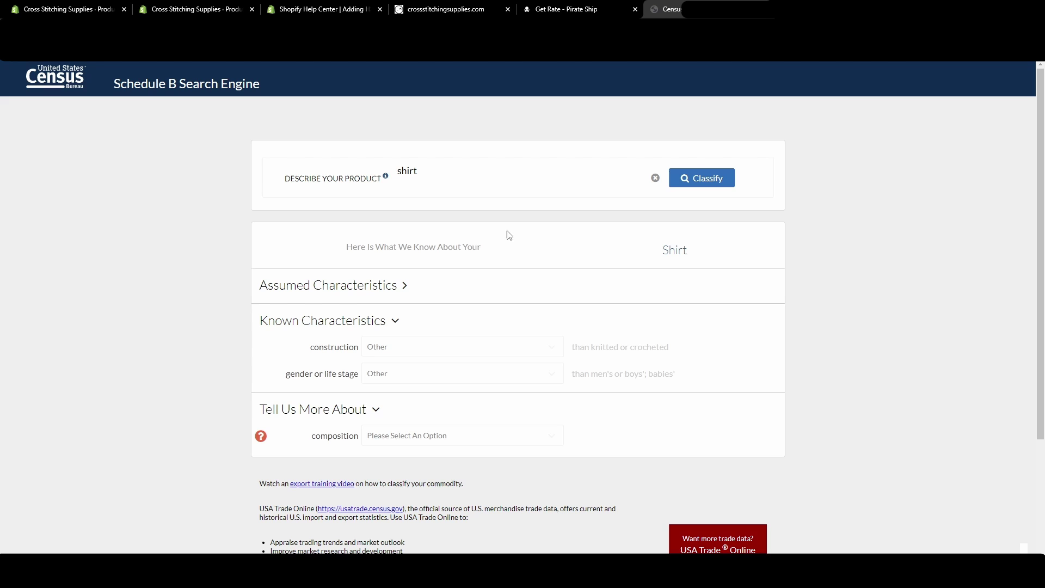
{"action": "key", "text": "ctrl+1"}
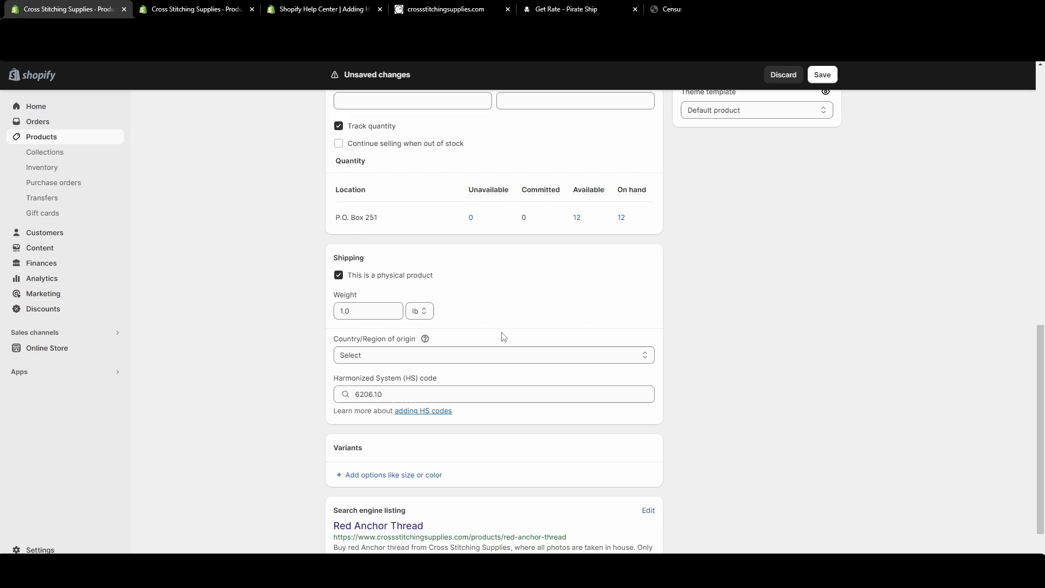
Save Red Anchor Thread with HS code 6206.10 and go back to the Products list.
{"action": "scroll", "coordinate": [503, 337], "scroll_direction": "up", "scroll_amount": 2}
{"action": "scroll", "coordinate": [503, 340], "scroll_direction": "down", "scroll_amount": 3}
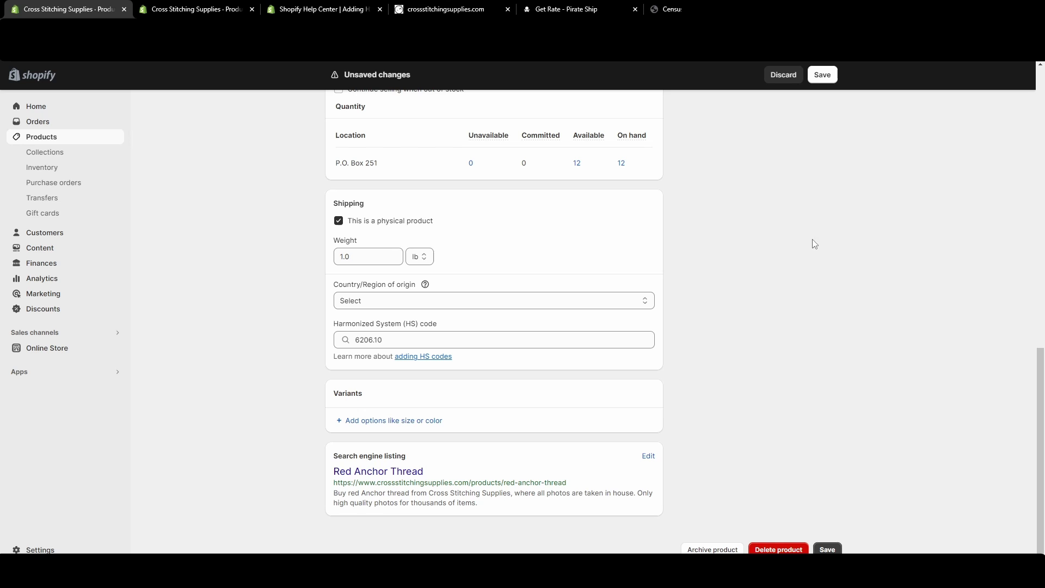
{"action": "left_click", "coordinate": [819, 75]}
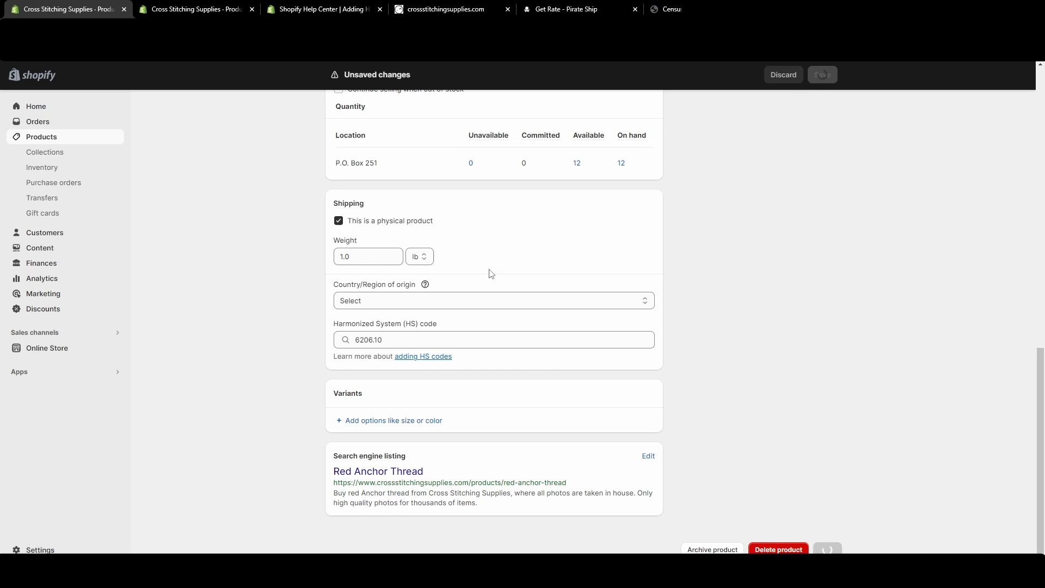
{"action": "left_click", "coordinate": [332, 110]}
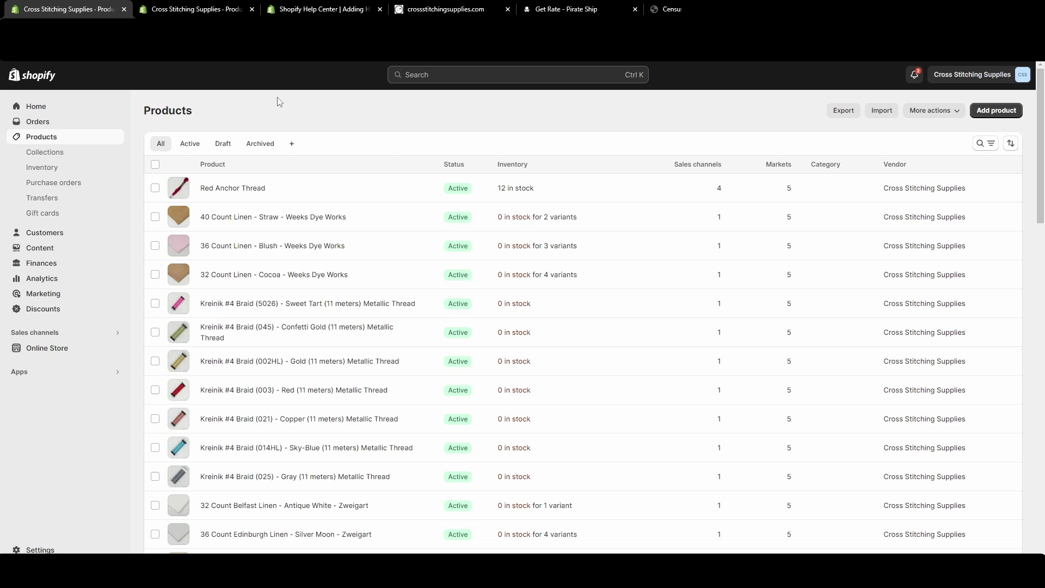
Select the seven Kreinik #4 Braid products, from Sweet Tart to Gray, and bulk edit them.
{"action": "left_click", "coordinate": [155, 304]}
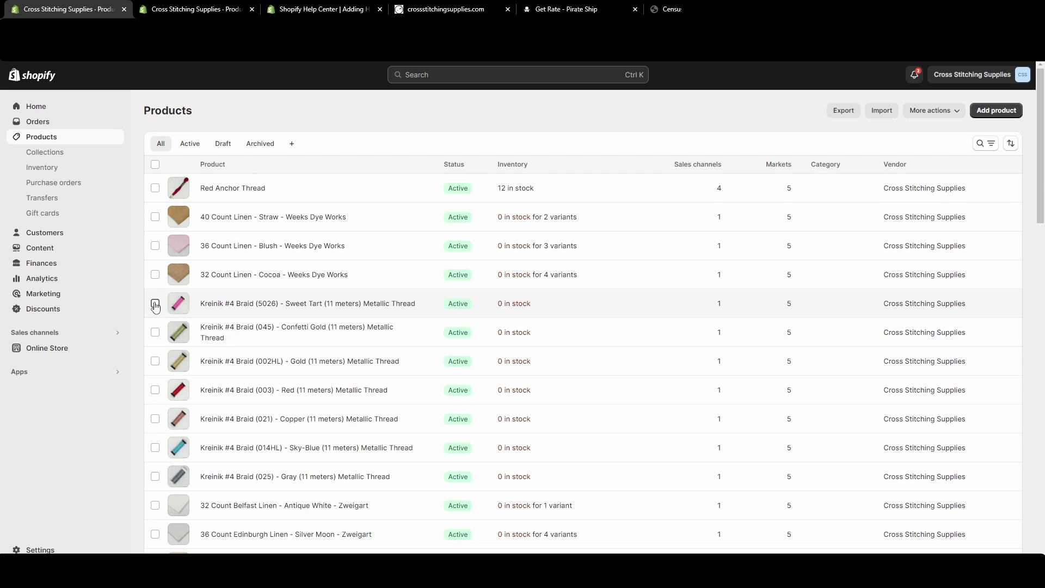
{"action": "left_click", "coordinate": [155, 332]}
{"action": "left_click", "coordinate": [155, 361]}
{"action": "left_click", "coordinate": [155, 390]}
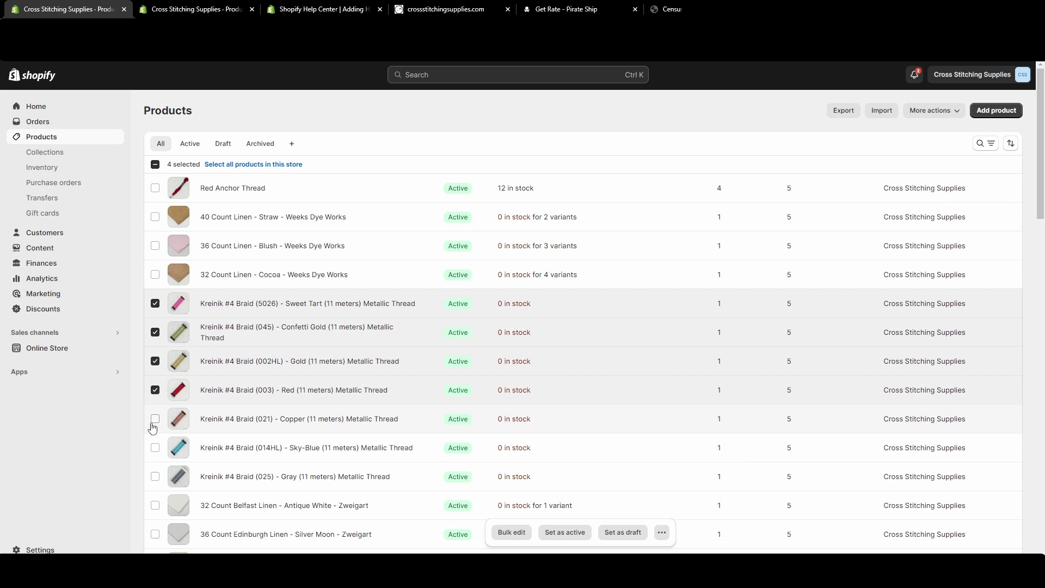
{"action": "left_click", "coordinate": [155, 419]}
{"action": "left_click", "coordinate": [155, 447]}
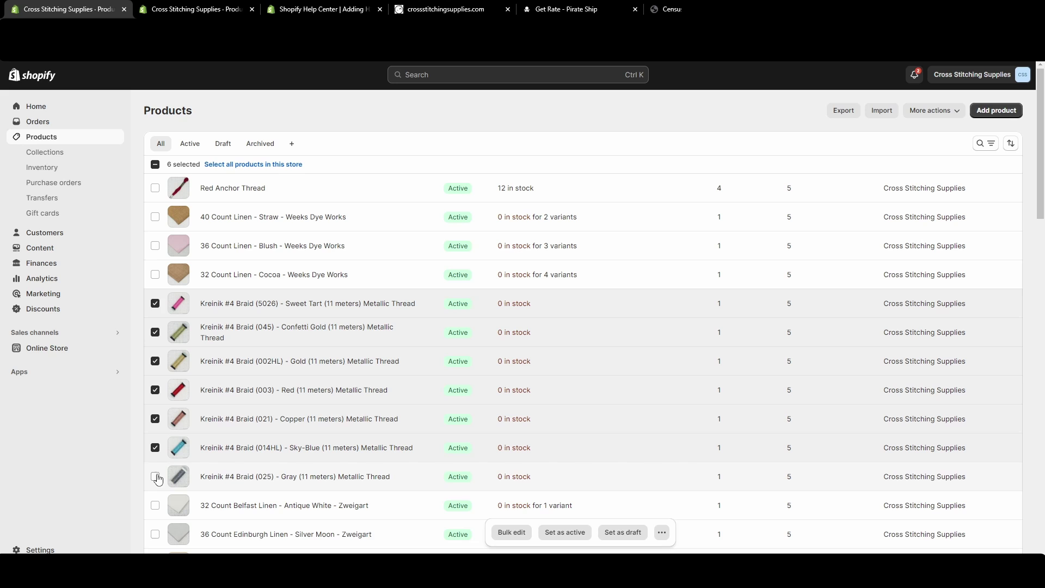
{"action": "left_click", "coordinate": [155, 476]}
{"action": "left_click", "coordinate": [510, 532]}
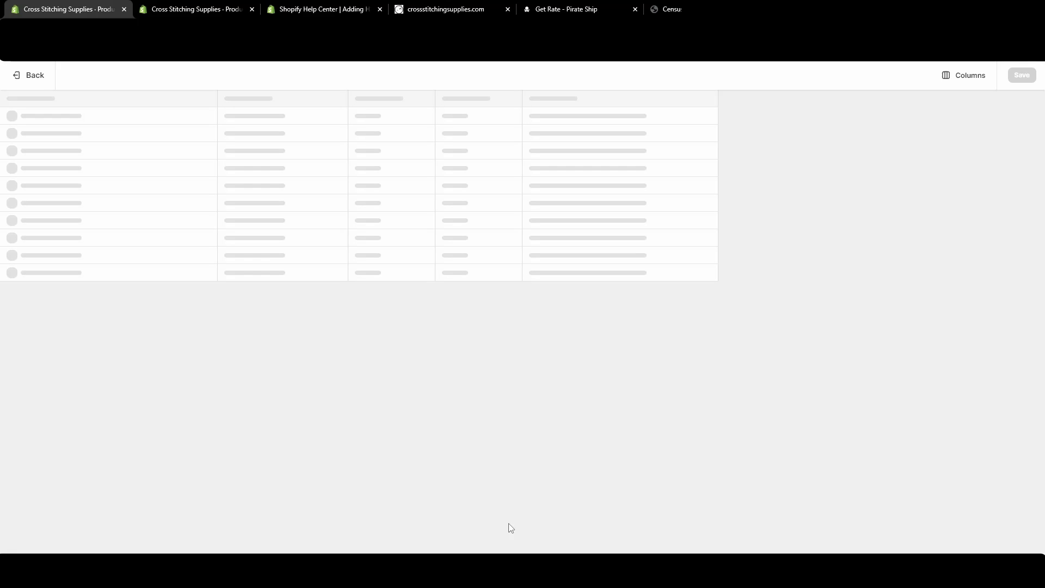
Browse the bulk editor's column choices down to the Shipping fields.
{"action": "left_click", "coordinate": [959, 77]}
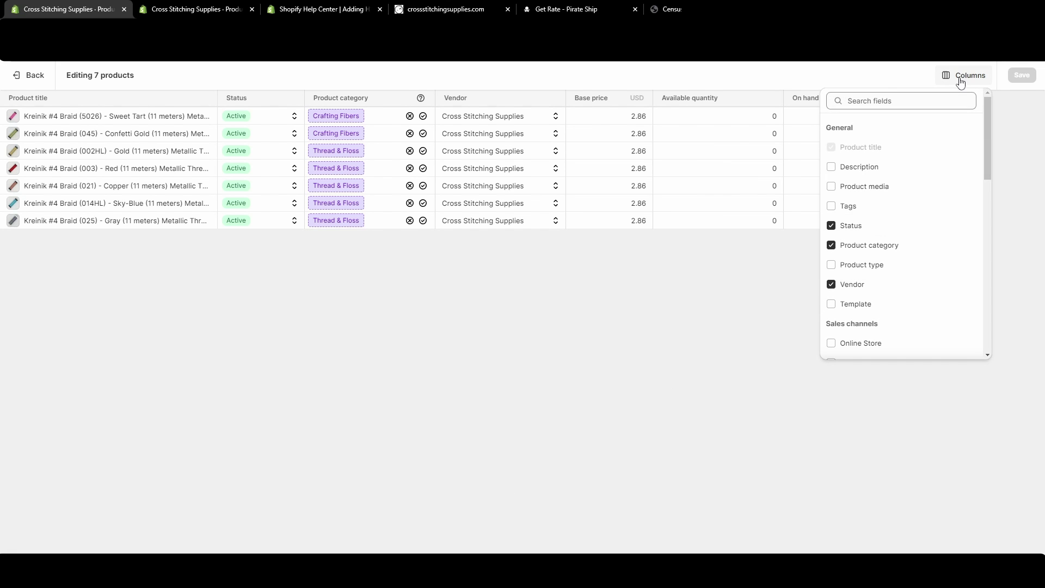
{"action": "scroll", "coordinate": [886, 252], "scroll_direction": "down", "scroll_amount": 6}
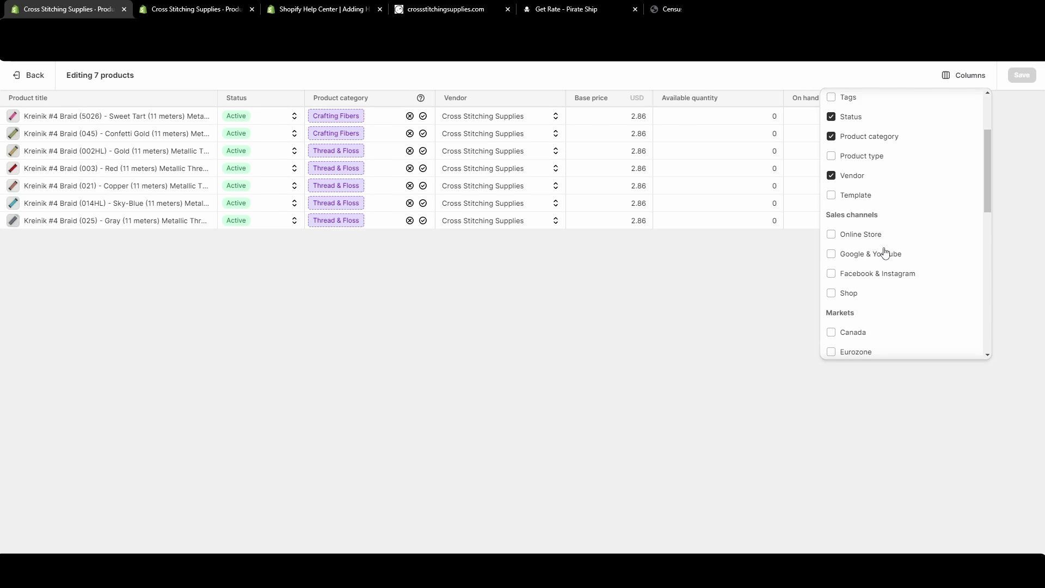
{"action": "scroll", "coordinate": [884, 252], "scroll_direction": "down", "scroll_amount": 5}
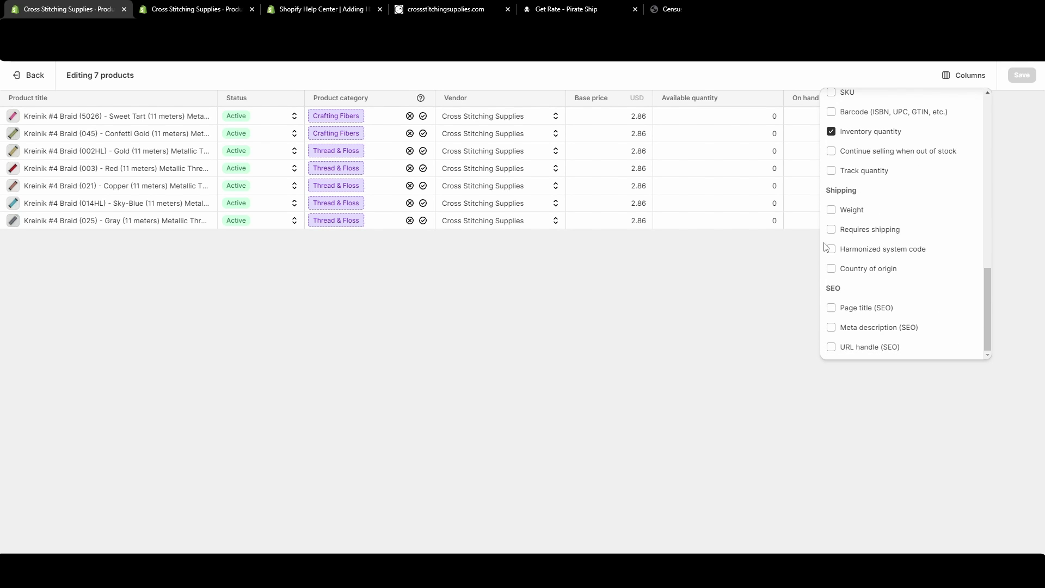
Add the Harmonized system code column and enter HS code 651023 for the first braid product.
{"action": "left_click", "coordinate": [831, 250]}
{"action": "left_click", "coordinate": [756, 334]}
{"action": "left_click", "coordinate": [961, 116]}
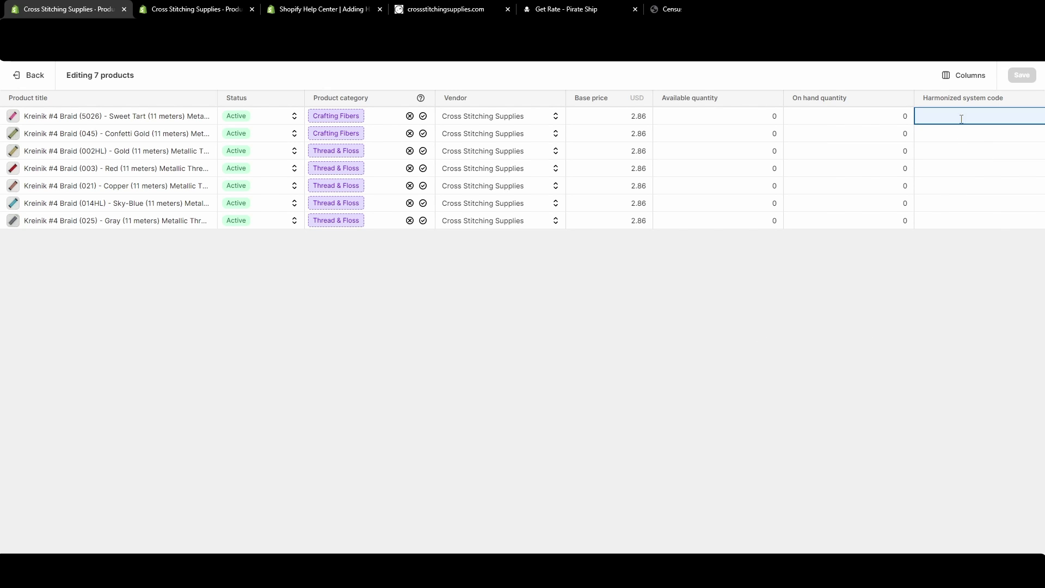
{"action": "type", "text": "65"}
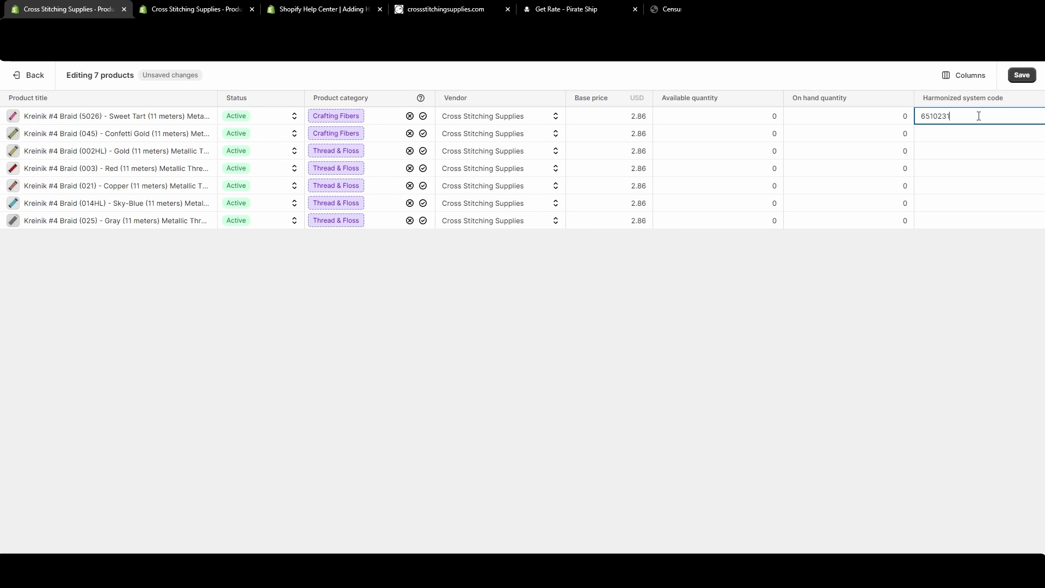
{"action": "type", "text": "10231"}
{"action": "left_click_drag", "start_coordinate": [979, 116], "coordinate": [957, 120]}
{"action": "left_click_drag", "start_coordinate": [948, 116], "coordinate": [926, 116]}
Paste 651023 into the next four products' HS codes and return to the Products list.
{"action": "left_click", "coordinate": [956, 135]}
{"action": "left_click", "coordinate": [948, 137]}
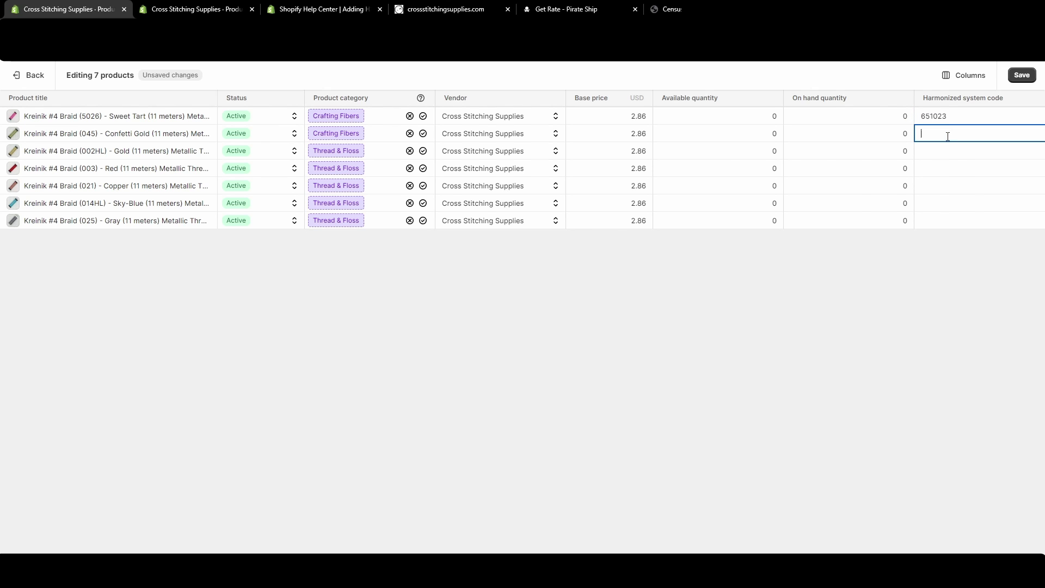
{"action": "type", "text": "651023"}
{"action": "left_click", "coordinate": [944, 150]}
{"action": "type", "text": "651023"}
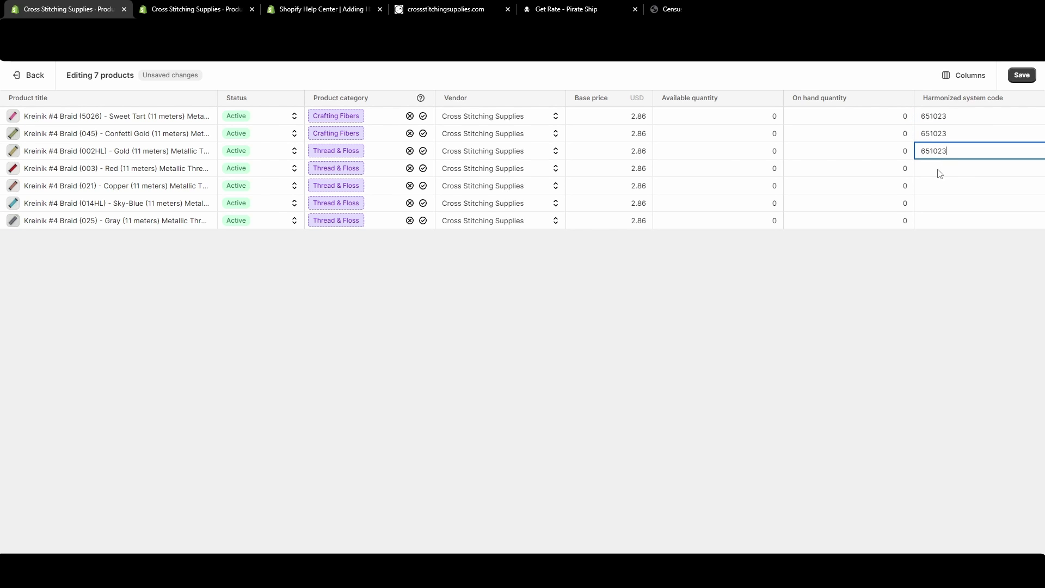
{"action": "left_click", "coordinate": [939, 168]}
{"action": "type", "text": "651023"}
{"action": "left_click", "coordinate": [939, 185]}
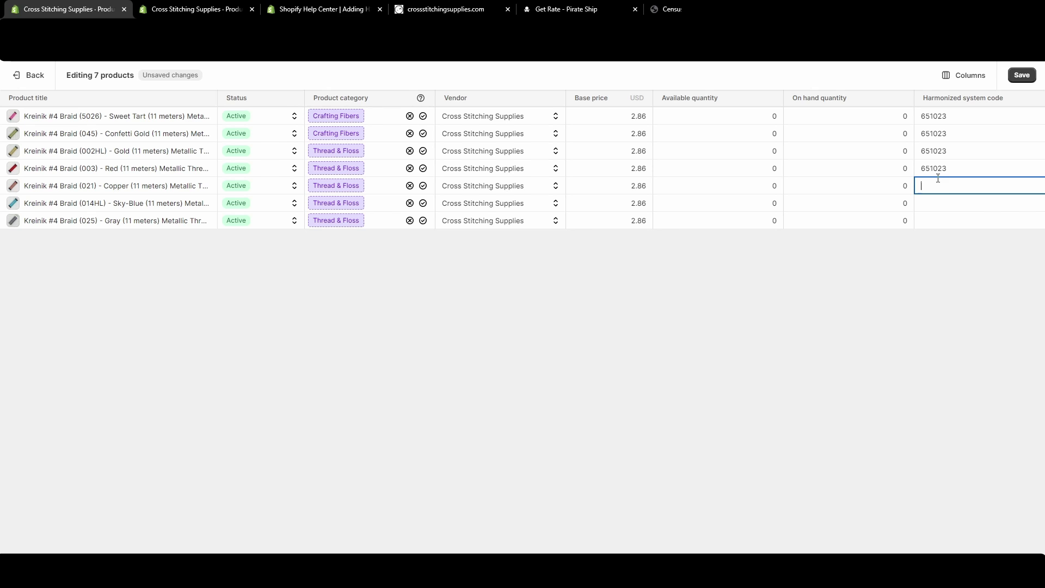
{"action": "type", "text": "651023"}
{"action": "left_click", "coordinate": [34, 76]}
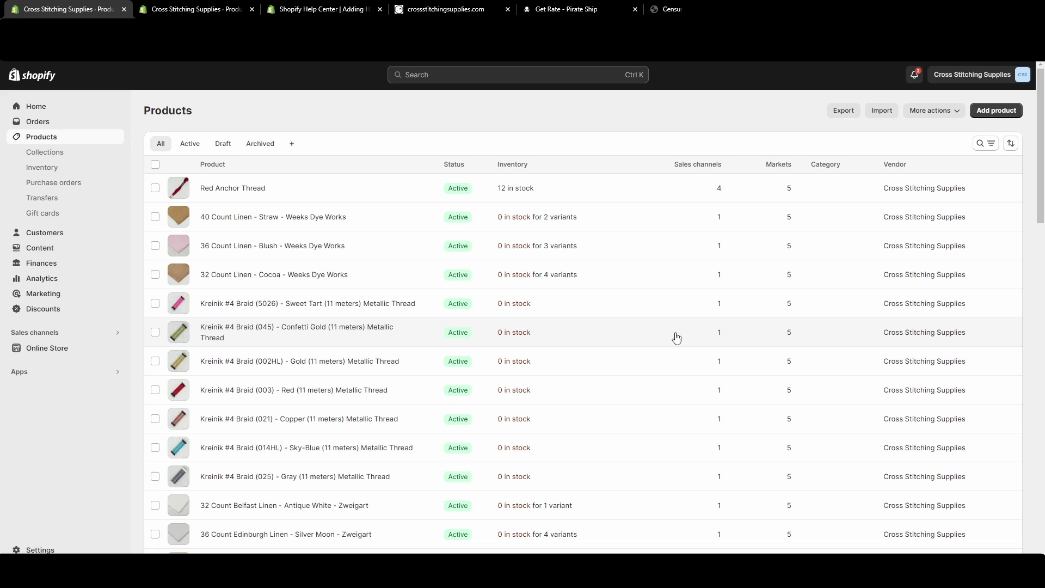